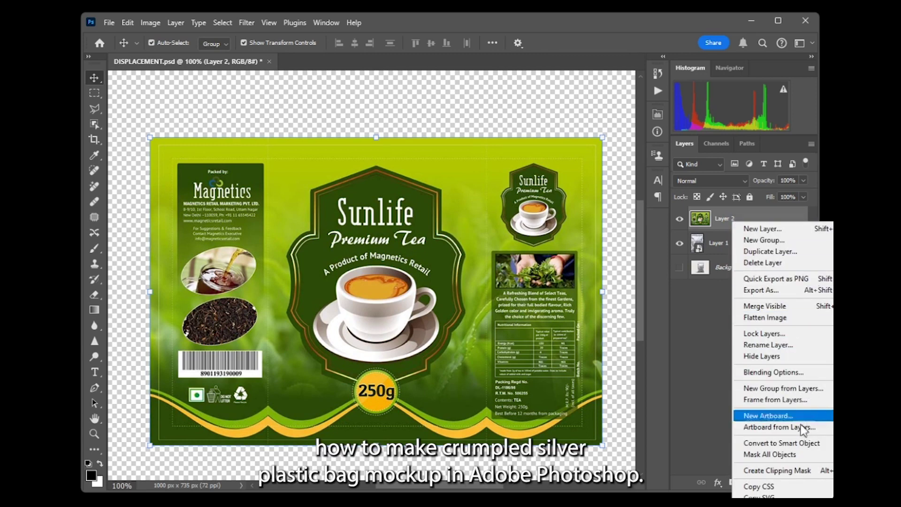
Step: Return to DISPLACEMENT.psd showing only the plain silver bag Background layer
{"action": "left_click", "coordinate": [788, 470]}
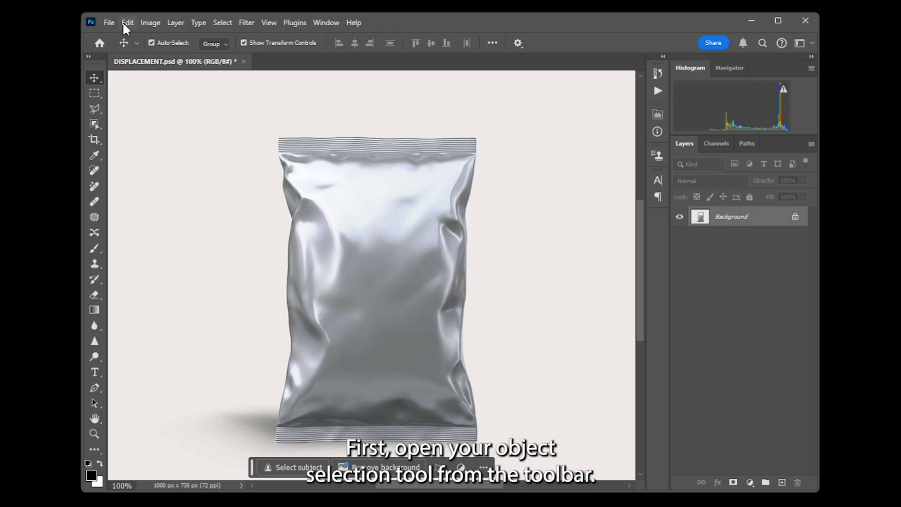
Step: Select the silver bag with Object Selection, copy it to Layer 1, and hide the Background layer
{"action": "key", "text": "w"}
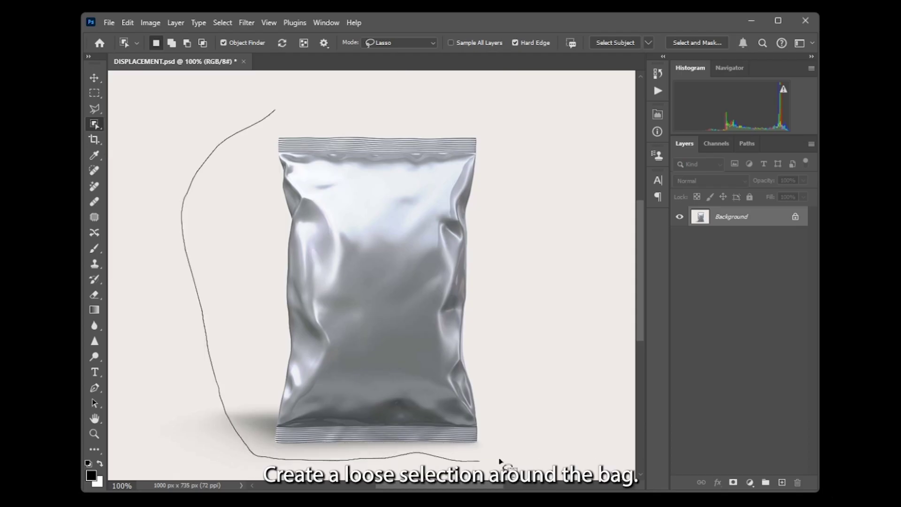
{"action": "mouse_move", "coordinate": [516, 462]}
{"action": "left_mouse_down"}
{"action": "mouse_move", "coordinate": [541, 327]}
{"action": "mouse_move", "coordinate": [534, 190]}
{"action": "mouse_move", "coordinate": [477, 116]}
{"action": "mouse_move", "coordinate": [358, 100]}
{"action": "mouse_move", "coordinate": [277, 114]}
{"action": "left_mouse_up"}
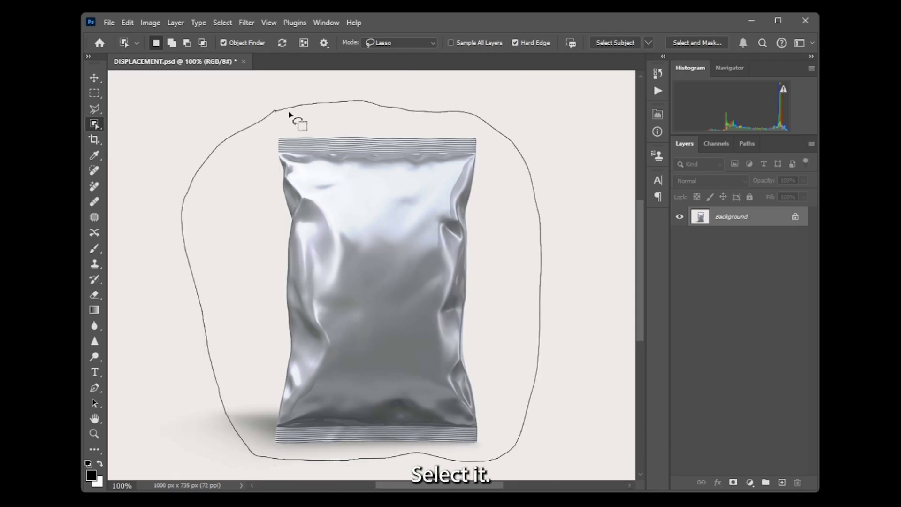
{"action": "left_click_drag", "start_coordinate": [769, 214], "coordinate": [745, 217]}
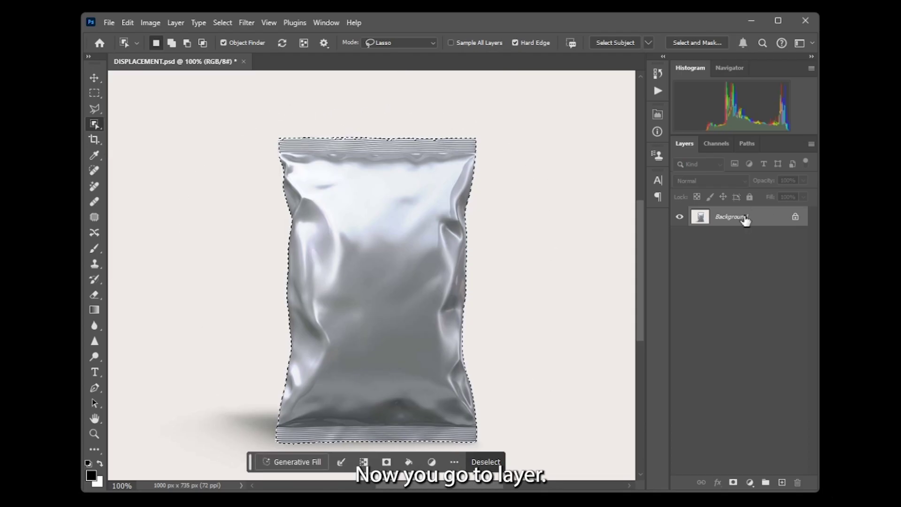
{"action": "key", "text": "ctrl+j"}
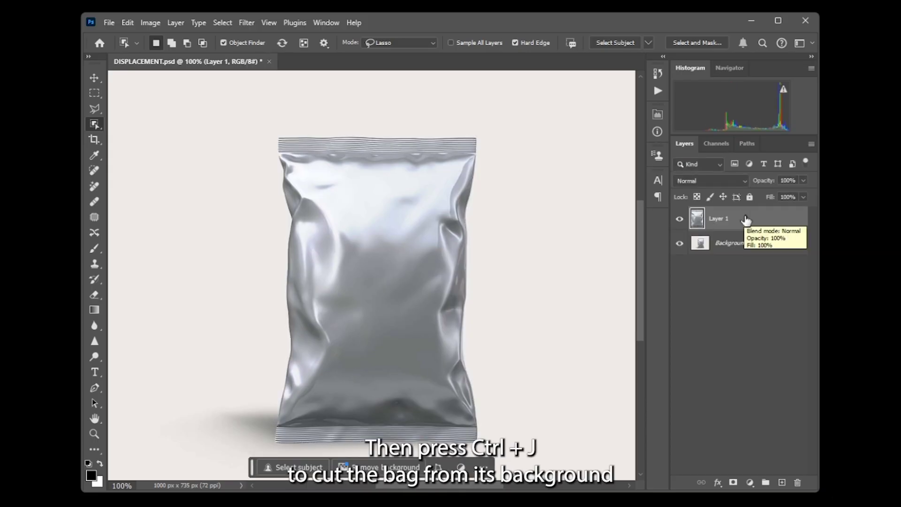
{"action": "left_click", "coordinate": [679, 243]}
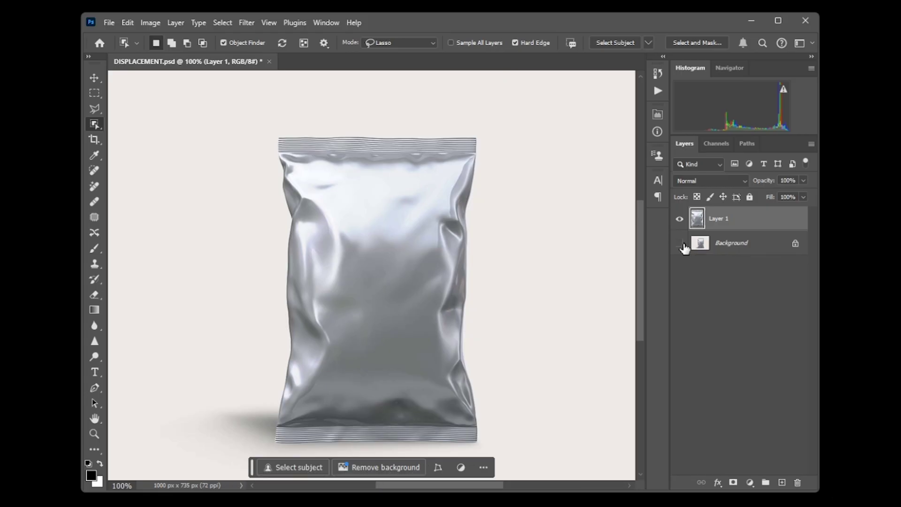
{"action": "right_click", "coordinate": [744, 222]}
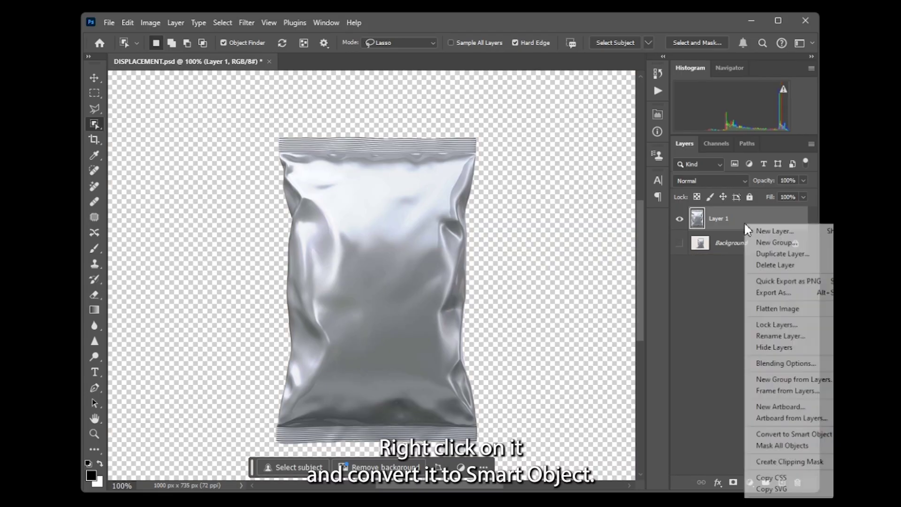
Step: Convert Layer 1 to a smart object and apply Levels with input values 75 and 245
{"action": "left_click", "coordinate": [792, 434]}
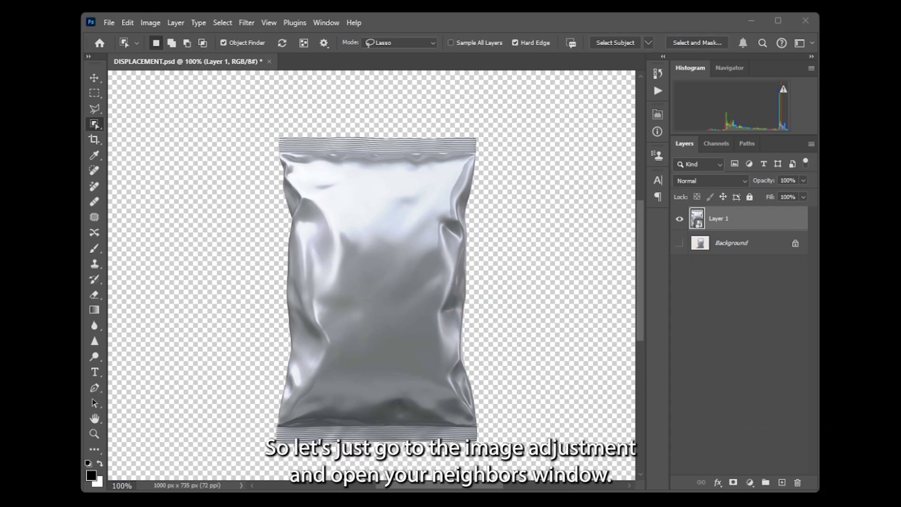
{"action": "left_click", "coordinate": [150, 22]}
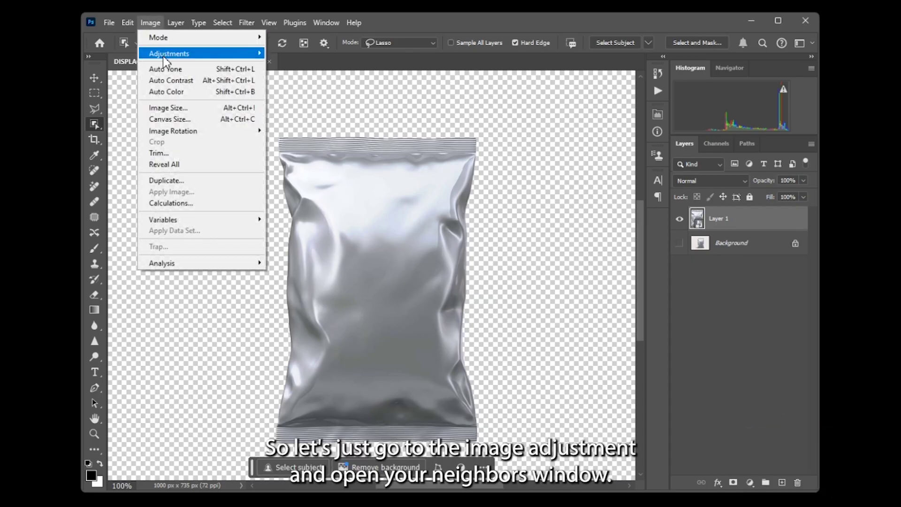
{"action": "mouse_move", "coordinate": [163, 55]}
{"action": "left_click", "coordinate": [286, 65]}
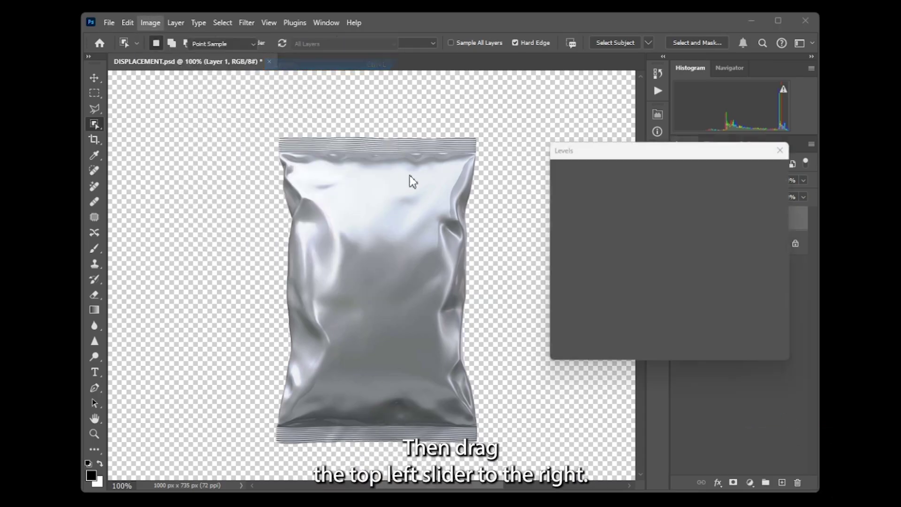
{"action": "left_click_drag", "start_coordinate": [564, 282], "coordinate": [606, 281]}
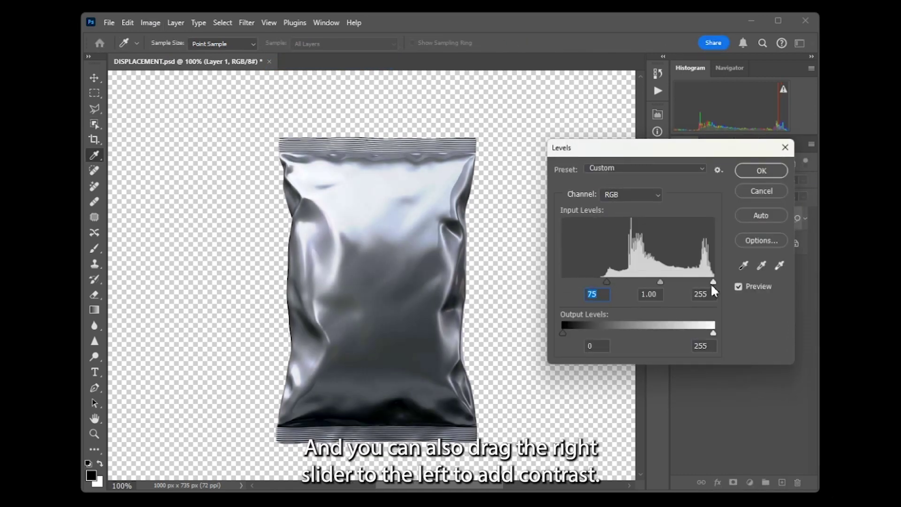
{"action": "left_click_drag", "start_coordinate": [711, 285], "coordinate": [707, 281]}
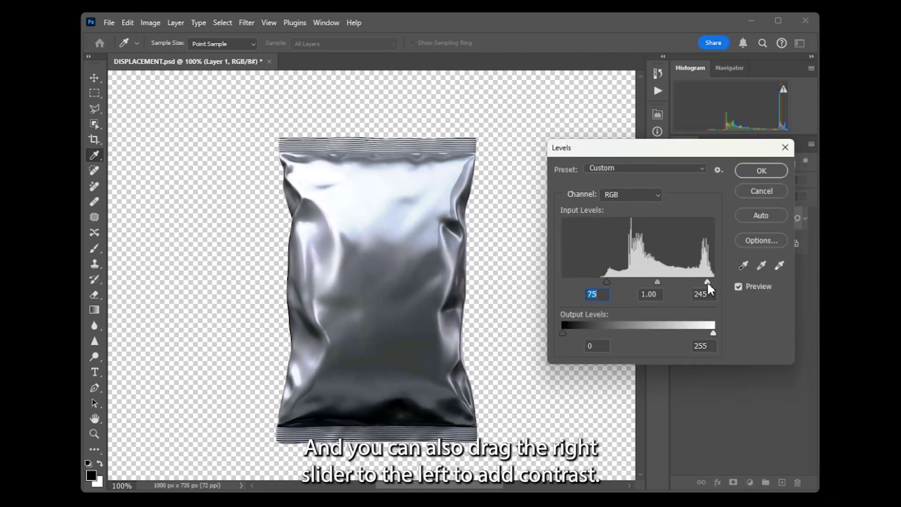
{"action": "left_click", "coordinate": [760, 171]}
{"action": "key", "text": "w"}
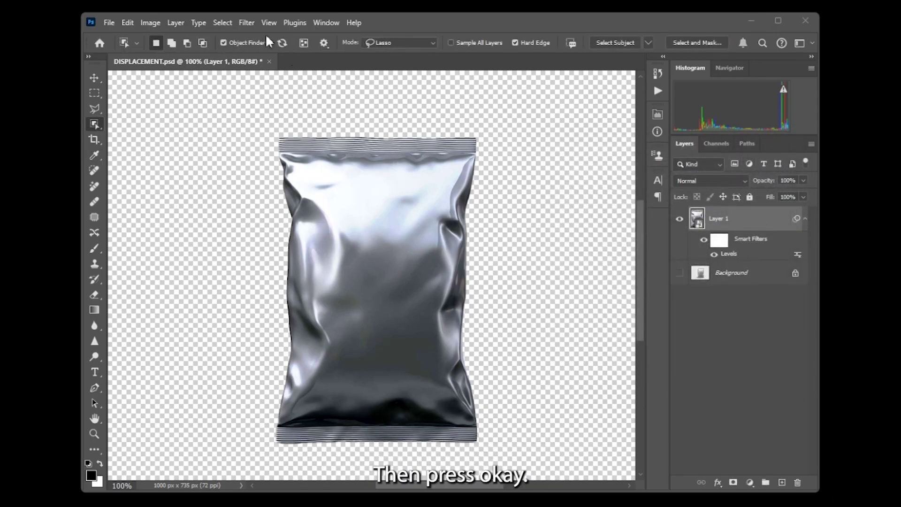
{"action": "left_click", "coordinate": [246, 23]}
Step: Apply a Gaussian Blur smart filter with a 4.1-pixel radius to the bag
{"action": "mouse_move", "coordinate": [262, 169]}
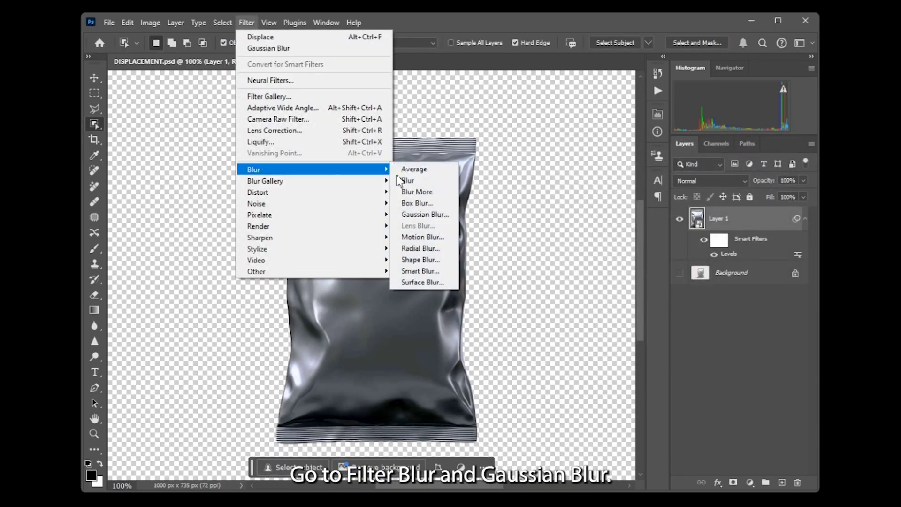
{"action": "left_click", "coordinate": [422, 215]}
{"action": "left_click_drag", "start_coordinate": [456, 155], "coordinate": [483, 177]}
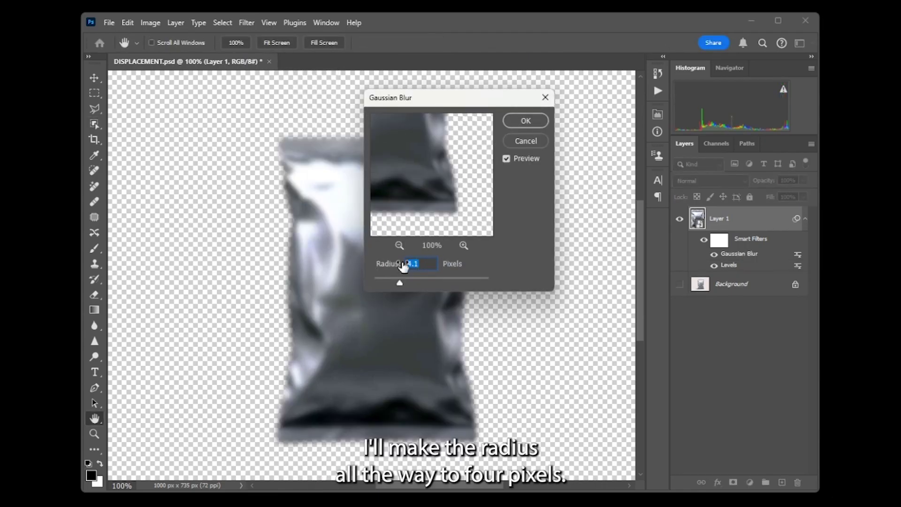
{"action": "left_click", "coordinate": [527, 122]}
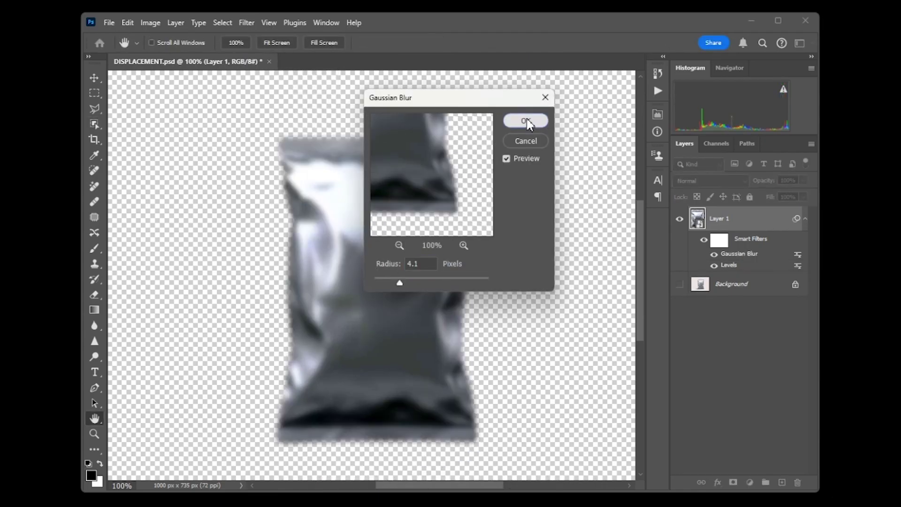
{"action": "key", "text": "w"}
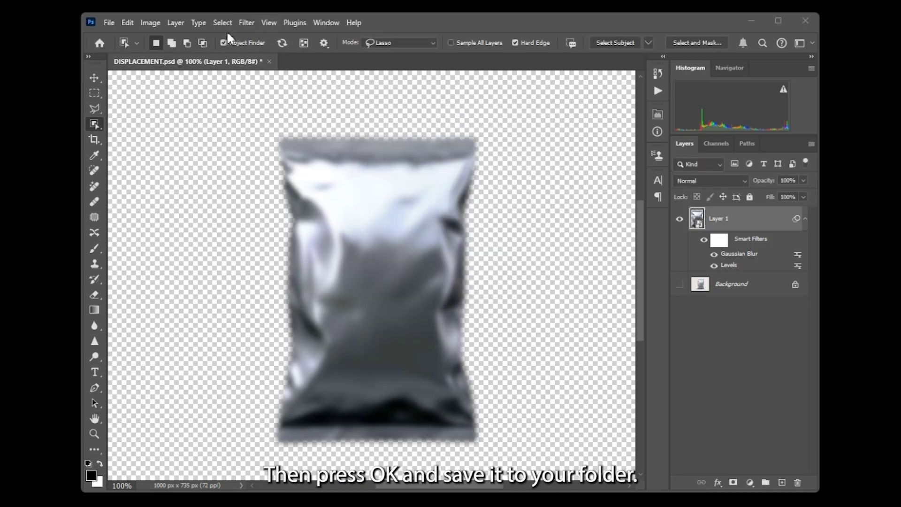
Step: Save the blurred bag as DISPLACEMENT.psd in the MATS folder, replacing the existing file
{"action": "left_click", "coordinate": [108, 23]}
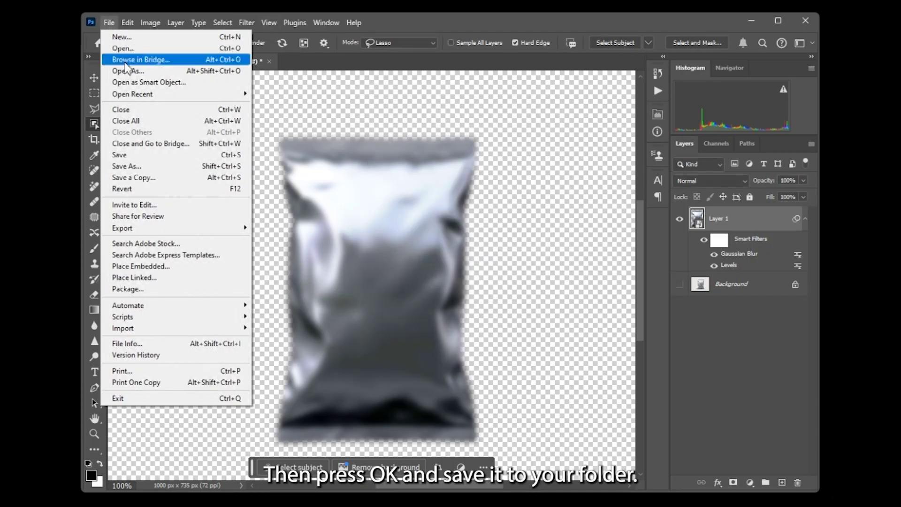
{"action": "left_click", "coordinate": [133, 167]}
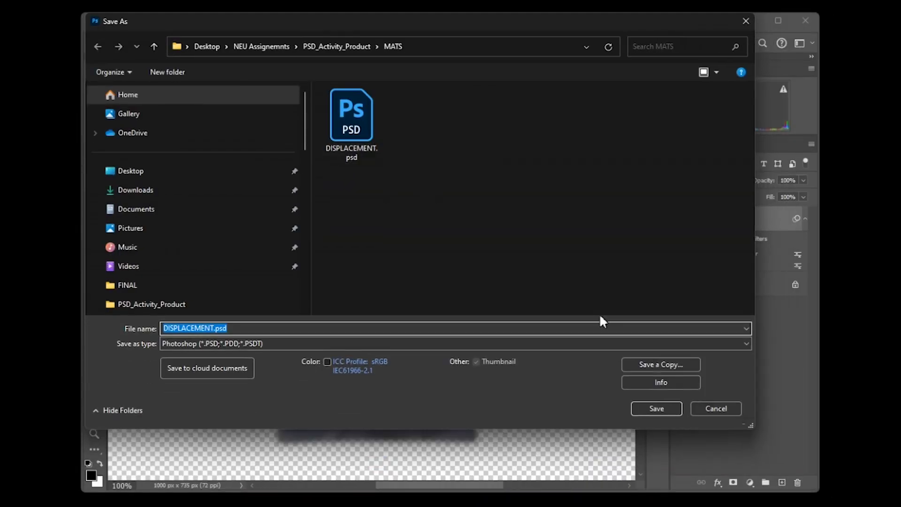
{"action": "left_click", "coordinate": [350, 109]}
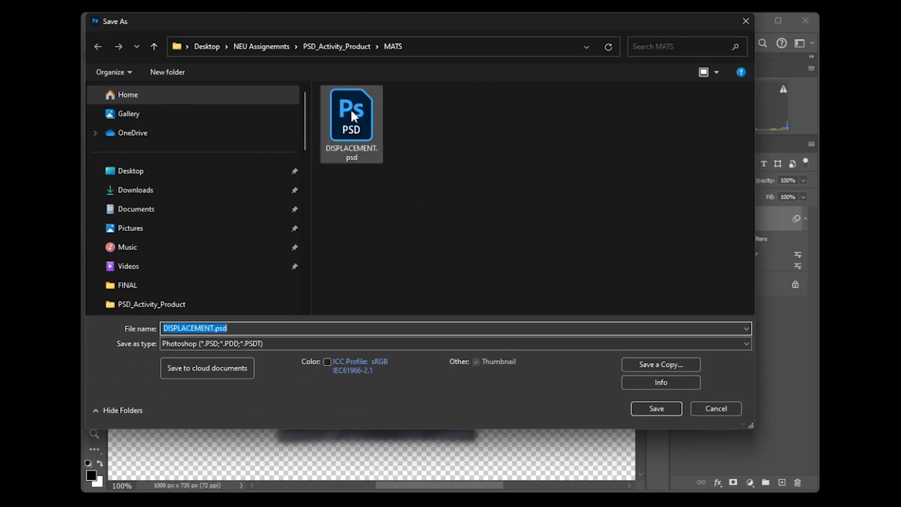
{"action": "left_click", "coordinate": [656, 409]}
{"action": "left_click", "coordinate": [485, 280]}
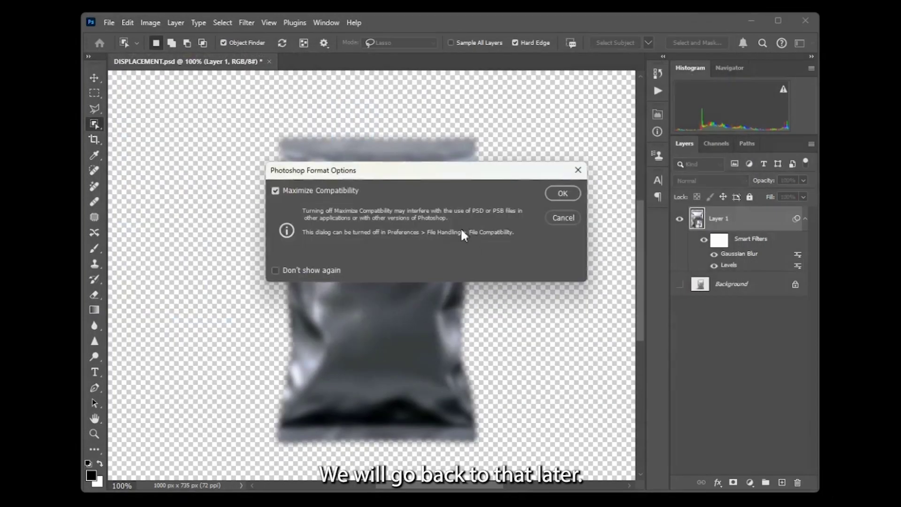
{"action": "left_click", "coordinate": [563, 192]}
Step: Delete the smart filter mask and clear all smart filters from Layer 1
{"action": "right_click", "coordinate": [750, 240]}
{"action": "left_click", "coordinate": [775, 258]}
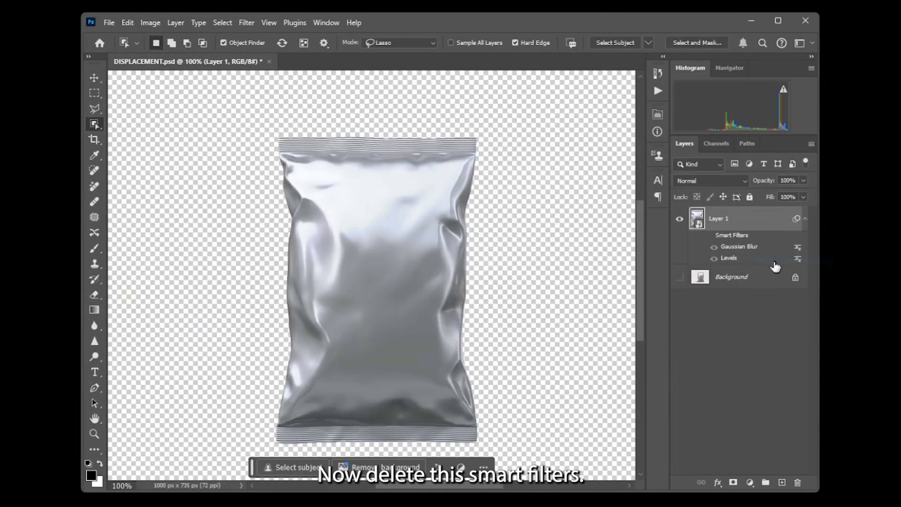
{"action": "right_click", "coordinate": [754, 245]}
{"action": "left_click", "coordinate": [785, 270]}
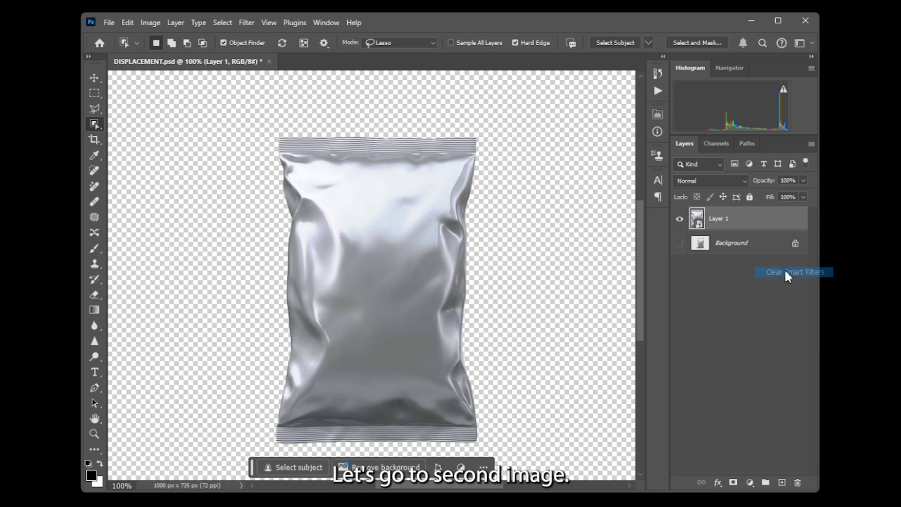
Step: Open the PremiumTea.jpg tea label image
{"action": "left_click", "coordinate": [109, 22]}
{"action": "left_click", "coordinate": [122, 46]}
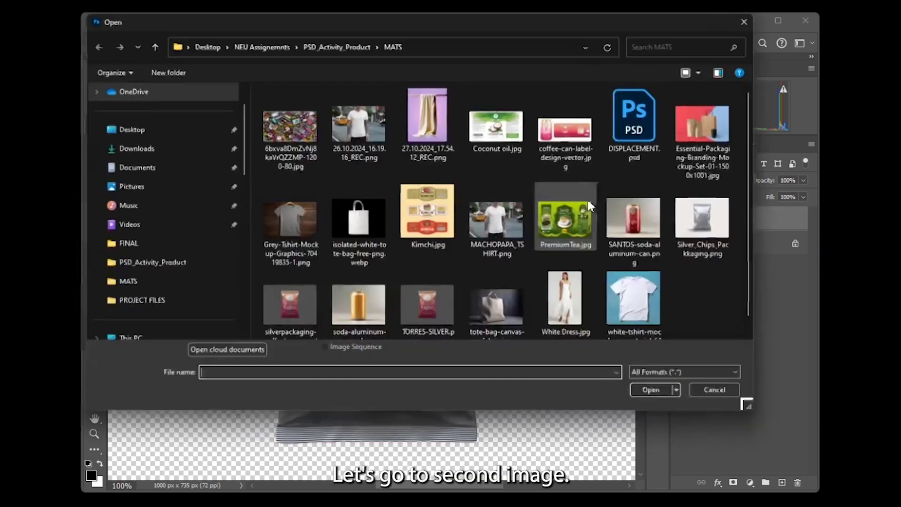
{"action": "left_click", "coordinate": [572, 227]}
{"action": "left_click", "coordinate": [652, 390]}
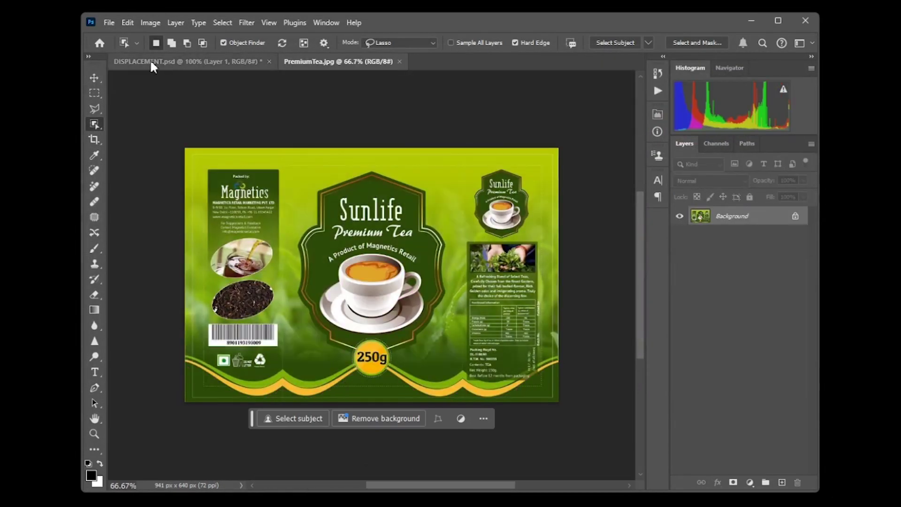
Step: Drag the tea label into DISPLACEMENT.psd as Layer 2, then close PremiumTea.jpg
{"action": "left_click", "coordinate": [95, 77]}
{"action": "left_click", "coordinate": [96, 78]}
{"action": "left_click_drag", "start_coordinate": [339, 69], "coordinate": [407, 57]}
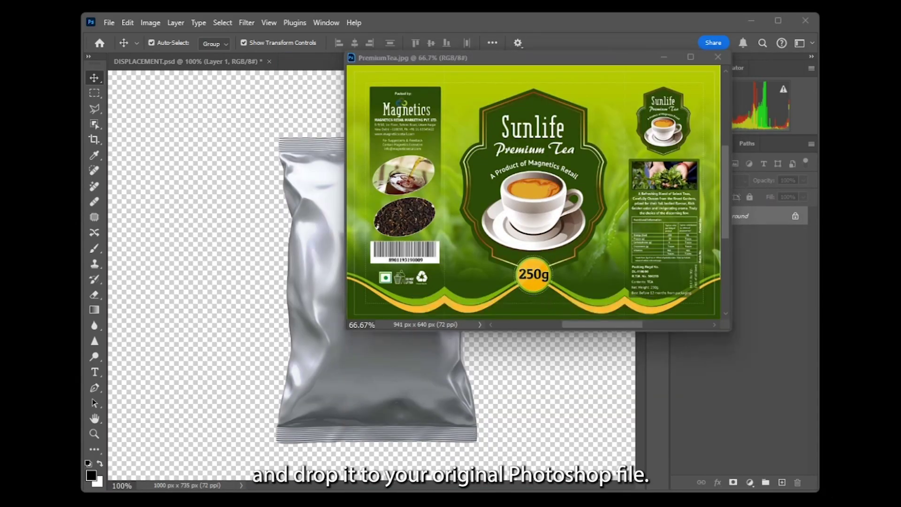
{"action": "left_click", "coordinate": [508, 183]}
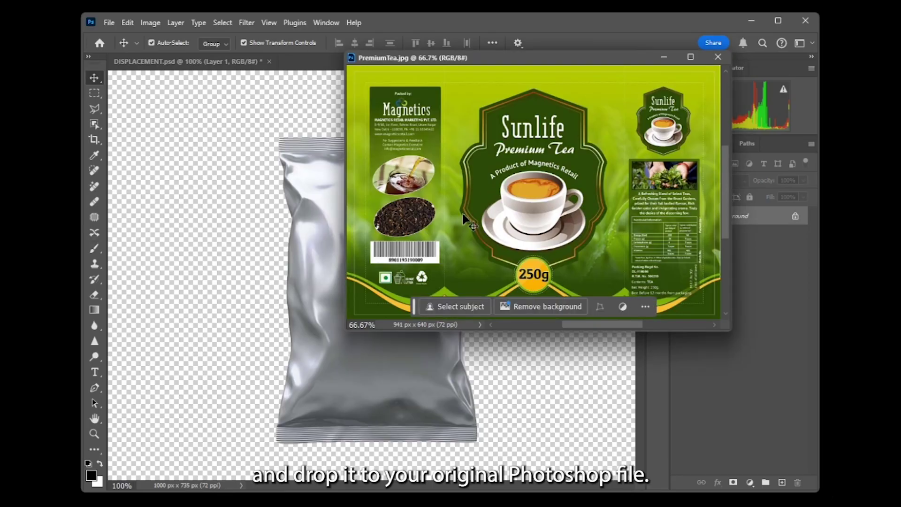
{"action": "left_click_drag", "start_coordinate": [464, 216], "coordinate": [294, 300]}
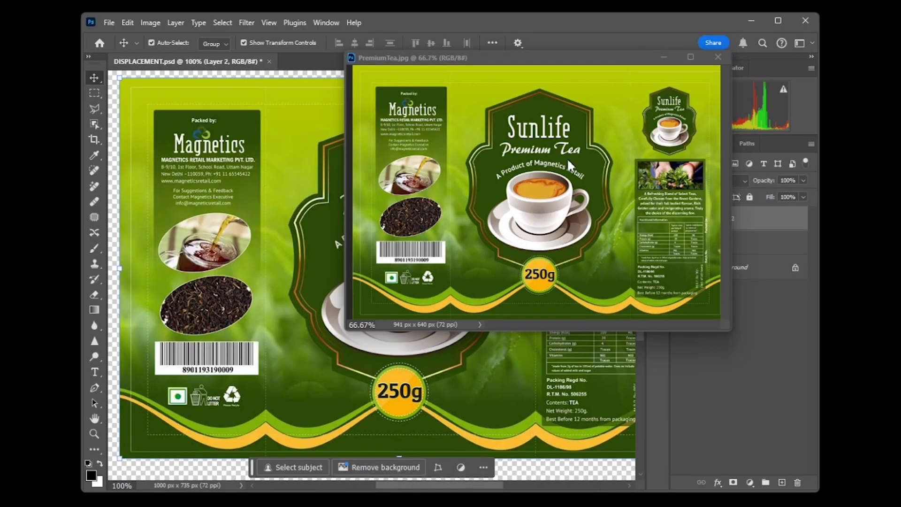
{"action": "left_click", "coordinate": [717, 57]}
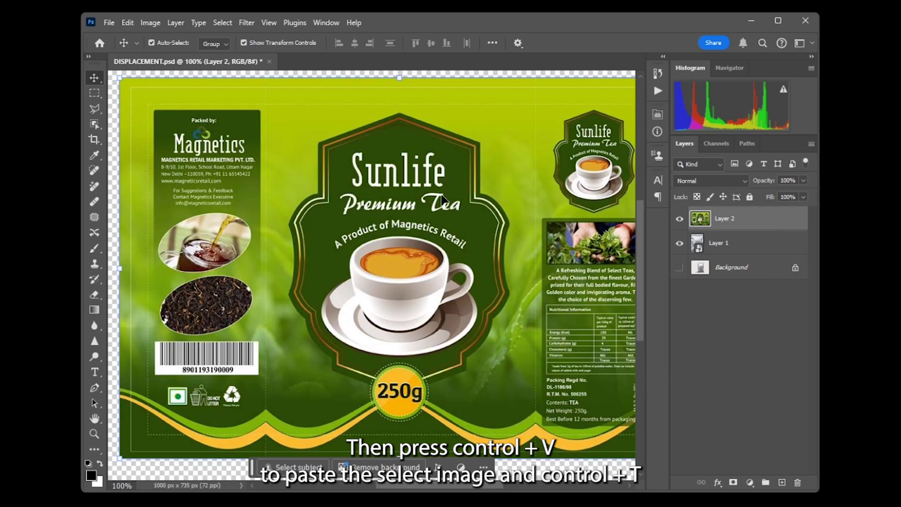
Step: Scale the tea label to about 80.94% and position it over the whole pouch
{"action": "left_click_drag", "start_coordinate": [443, 199], "coordinate": [403, 212]}
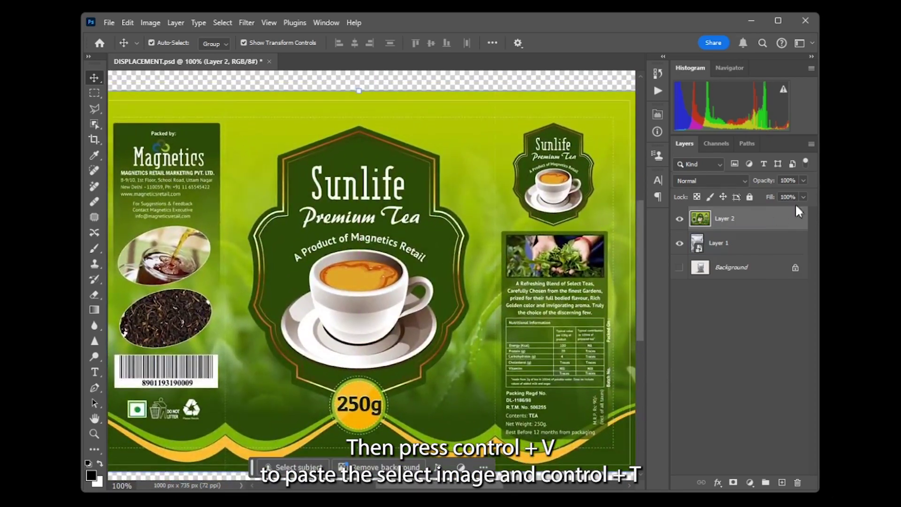
{"action": "left_click_drag", "start_coordinate": [533, 143], "coordinate": [466, 180]}
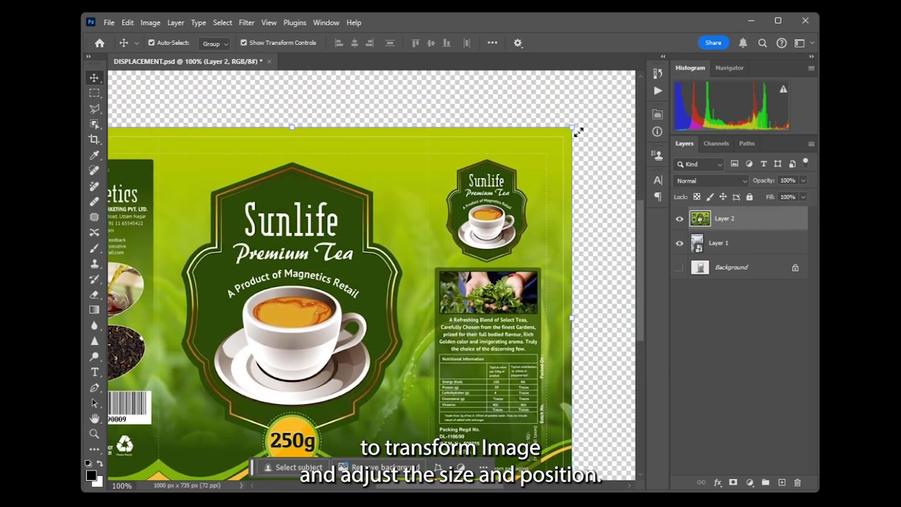
{"action": "left_click_drag", "start_coordinate": [578, 133], "coordinate": [414, 260]}
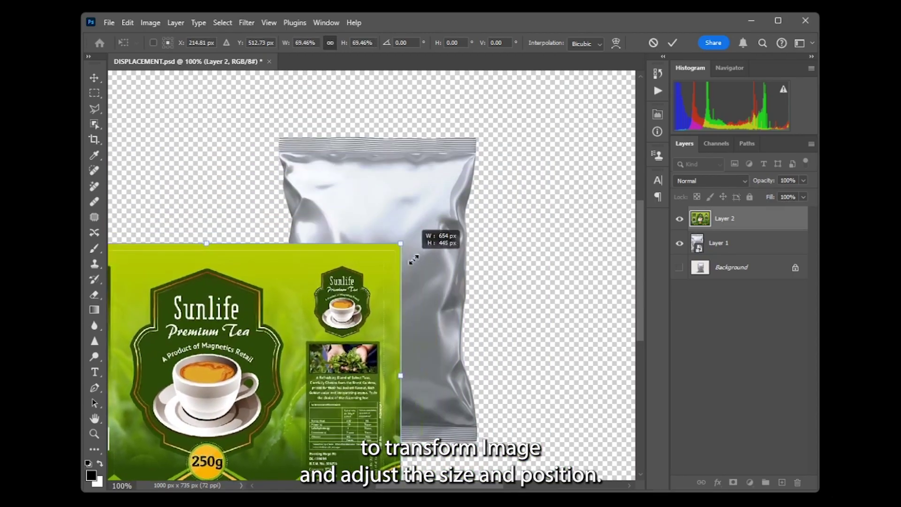
{"action": "left_click_drag", "start_coordinate": [306, 299], "coordinate": [463, 215]}
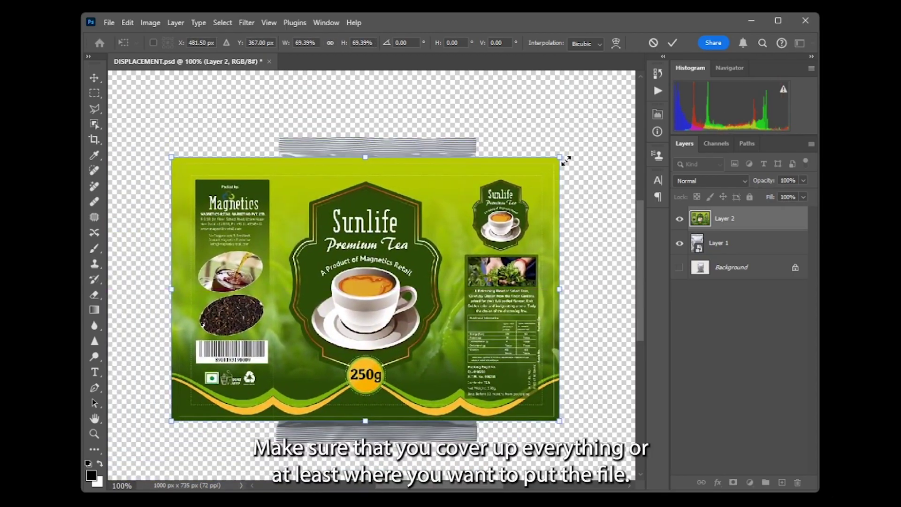
{"action": "left_click_drag", "start_coordinate": [565, 161], "coordinate": [594, 139]}
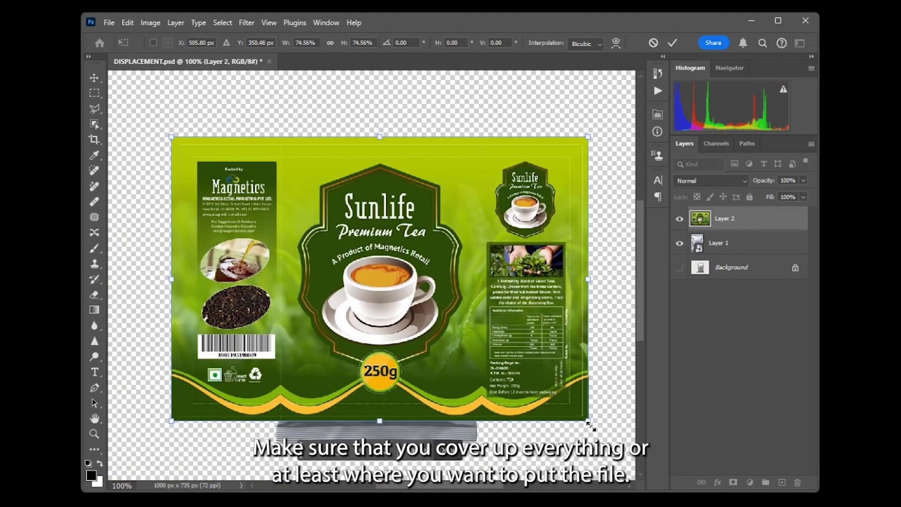
{"action": "left_click_drag", "start_coordinate": [590, 426], "coordinate": [604, 450]}
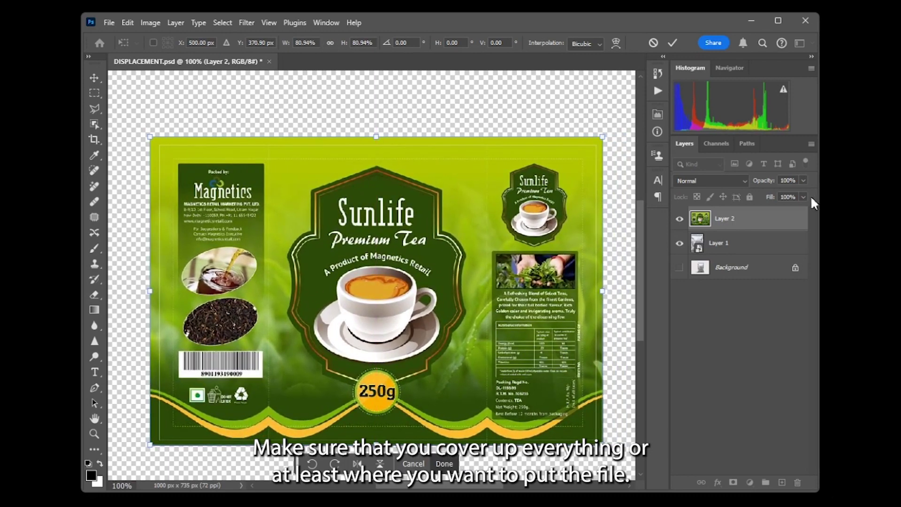
Step: Lower Layer 2's Fill to check pouch coverage, then restore it to 100%
{"action": "left_click_drag", "start_coordinate": [804, 197], "coordinate": [775, 211]}
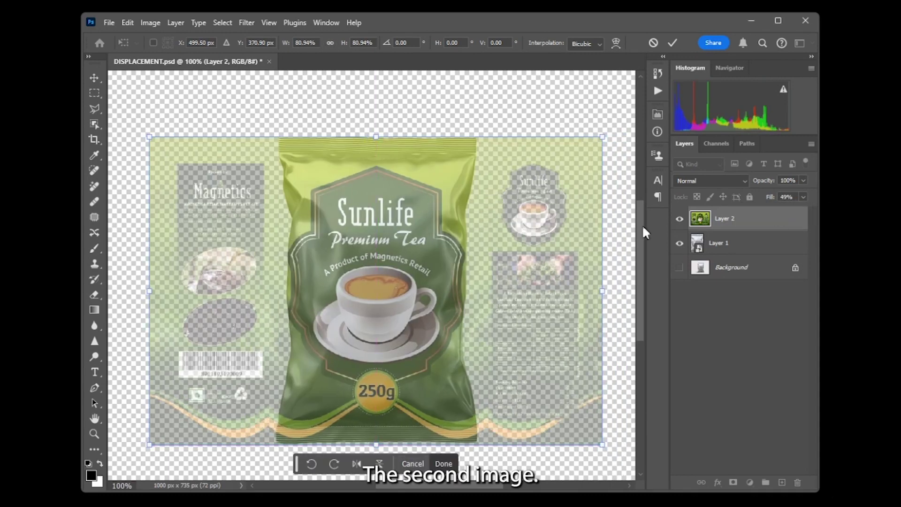
{"action": "left_click", "coordinate": [804, 196]}
{"action": "left_click_drag", "start_coordinate": [790, 211], "coordinate": [821, 211]}
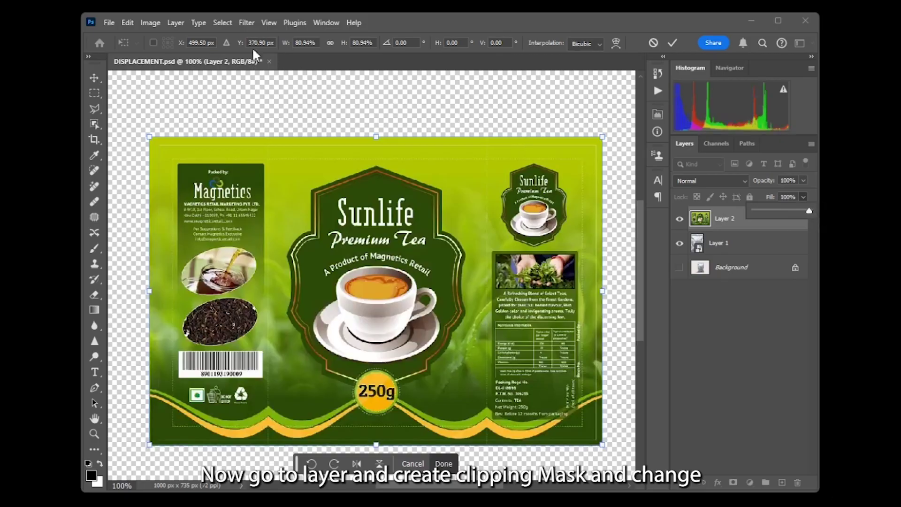
{"action": "right_click", "coordinate": [732, 221]}
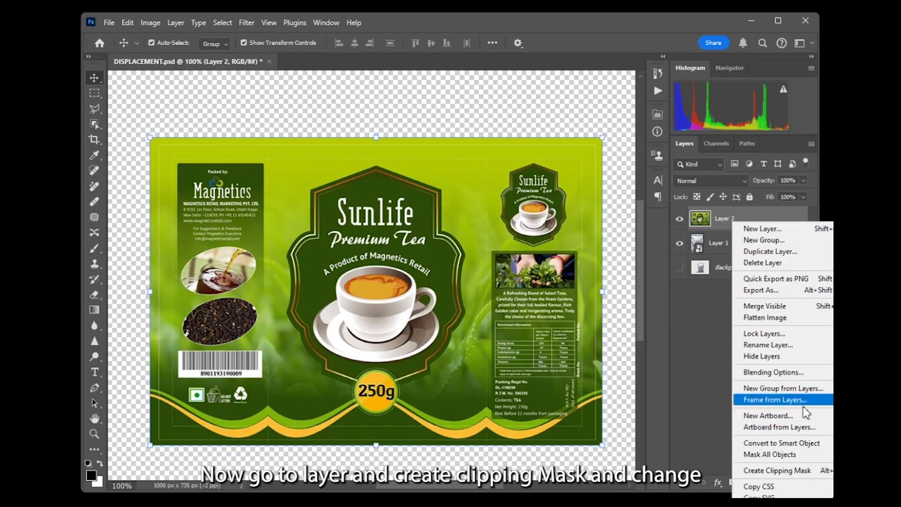
Step: Clip the tea label to the bag layer and set its blend mode to Multiply
{"action": "left_click", "coordinate": [793, 470]}
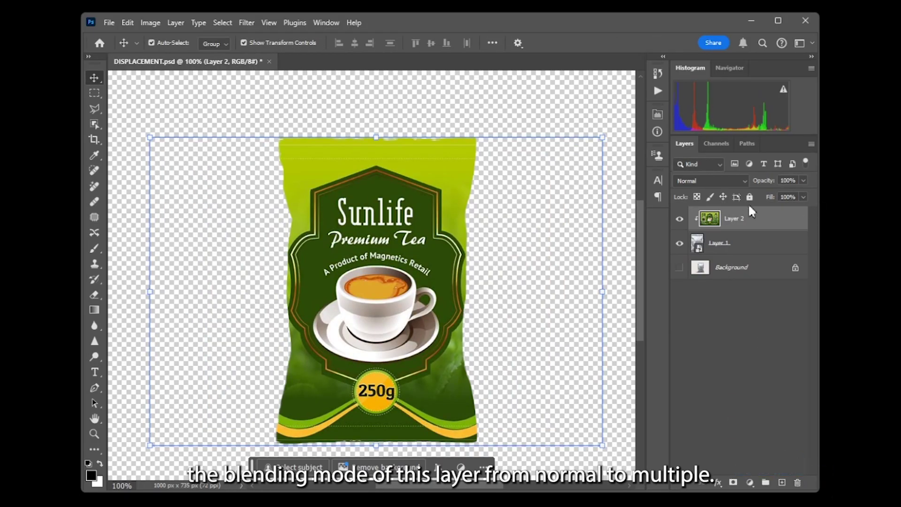
{"action": "left_click", "coordinate": [708, 181]}
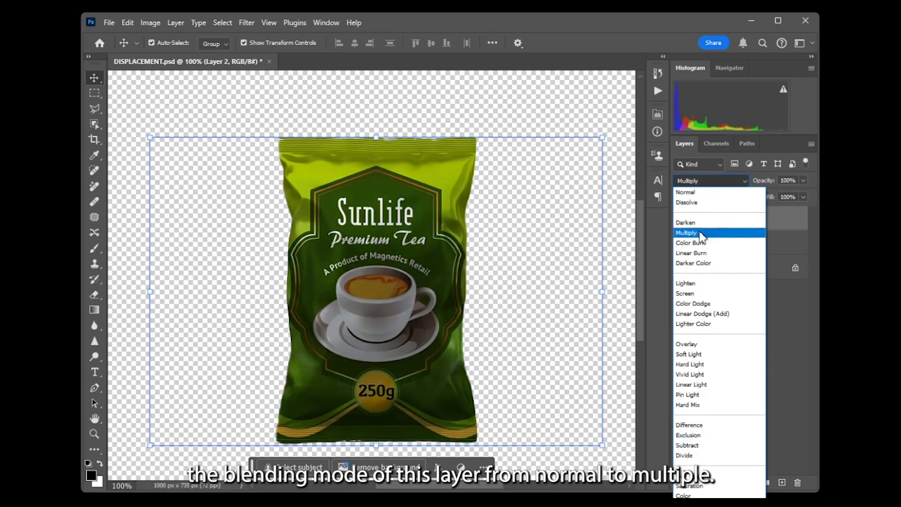
{"action": "left_click", "coordinate": [702, 233]}
{"action": "left_click", "coordinate": [718, 242]}
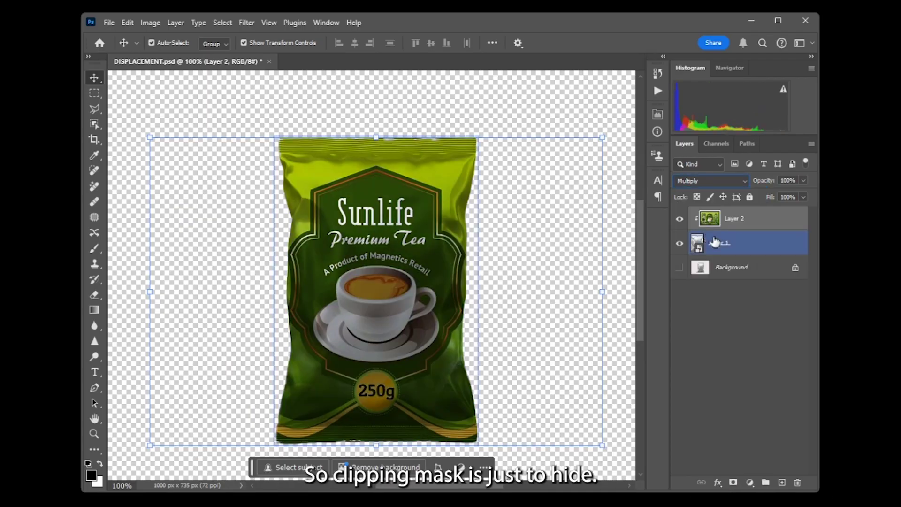
{"action": "left_click", "coordinate": [732, 219]}
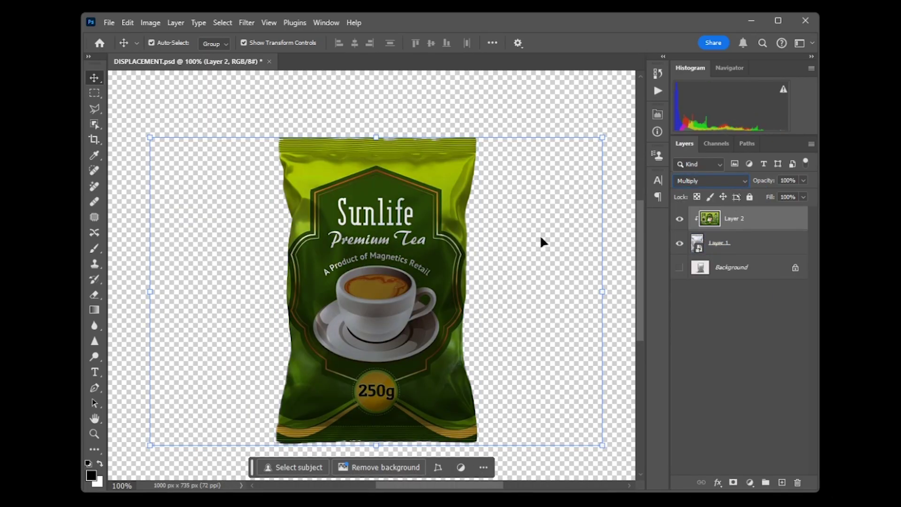
Step: Nudge the tea label slightly left with Free Transform and commit
{"action": "key", "text": "ctrl+t"}
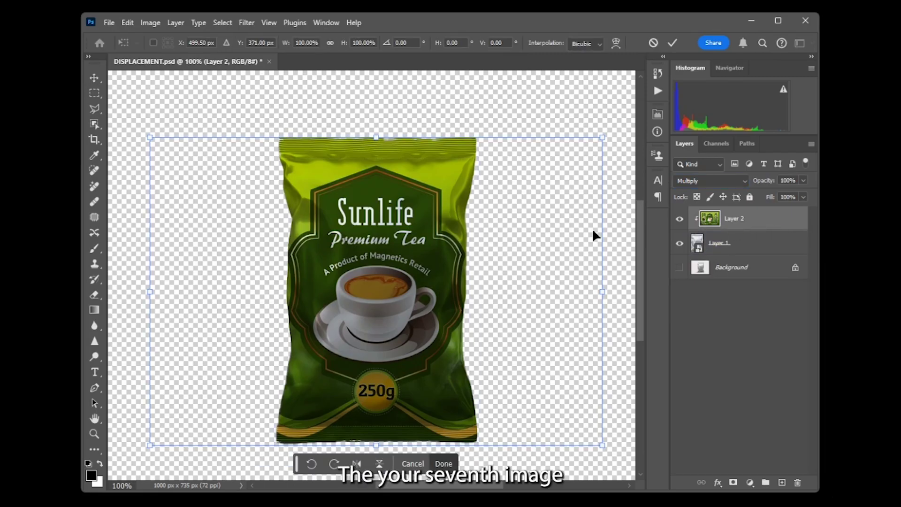
{"action": "left_click_drag", "start_coordinate": [593, 235], "coordinate": [573, 226]}
{"action": "key", "text": "Return"}
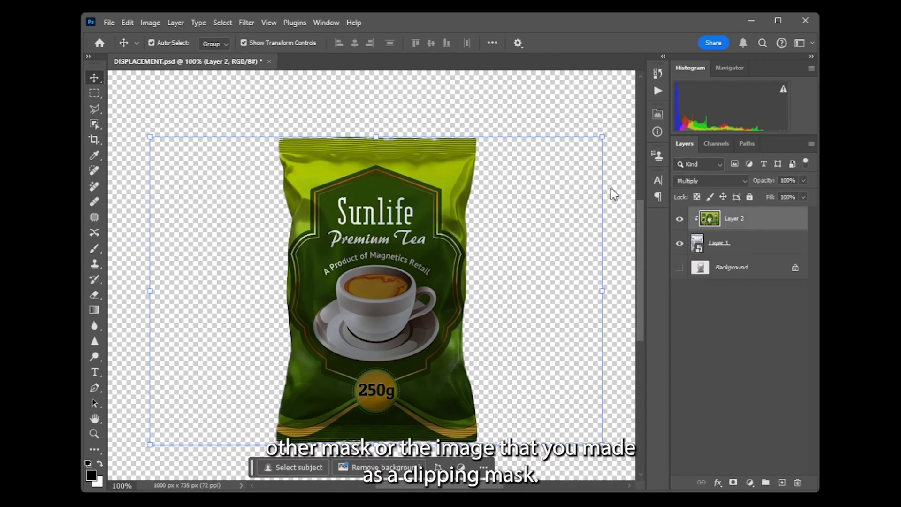
Step: Apply Displace to the label with horizontal and vertical scale 11, using DISPLACEMENT.psd as the map
{"action": "left_click", "coordinate": [245, 22]}
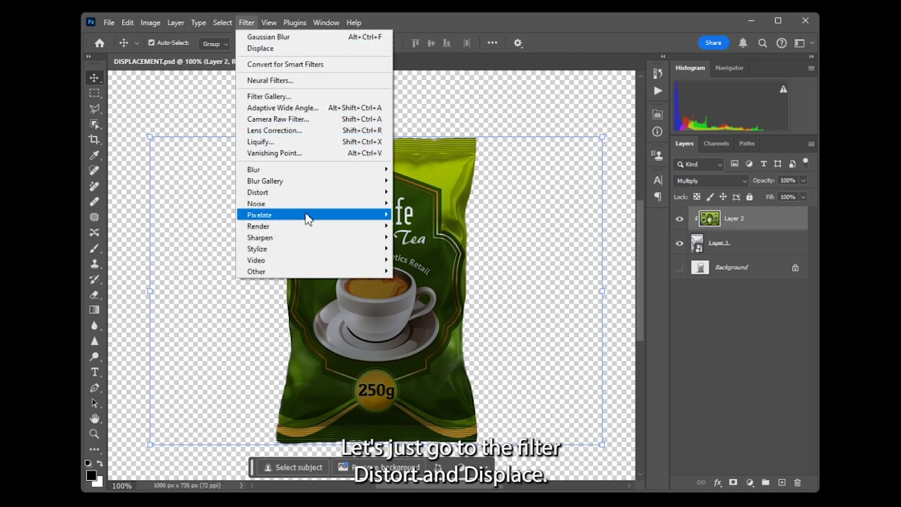
{"action": "mouse_move", "coordinate": [319, 202]}
{"action": "left_click", "coordinate": [457, 194]}
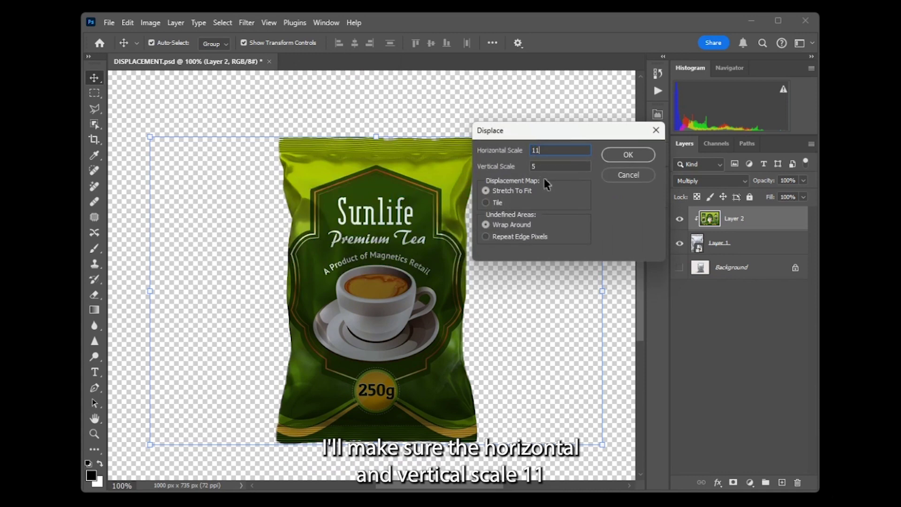
{"action": "key", "text": "Tab"}
{"action": "type", "text": "11"}
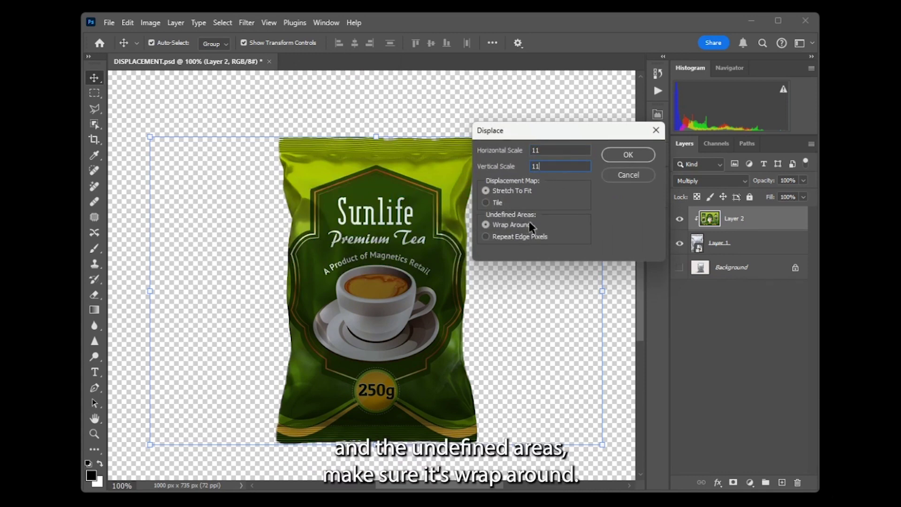
{"action": "left_click", "coordinate": [637, 158]}
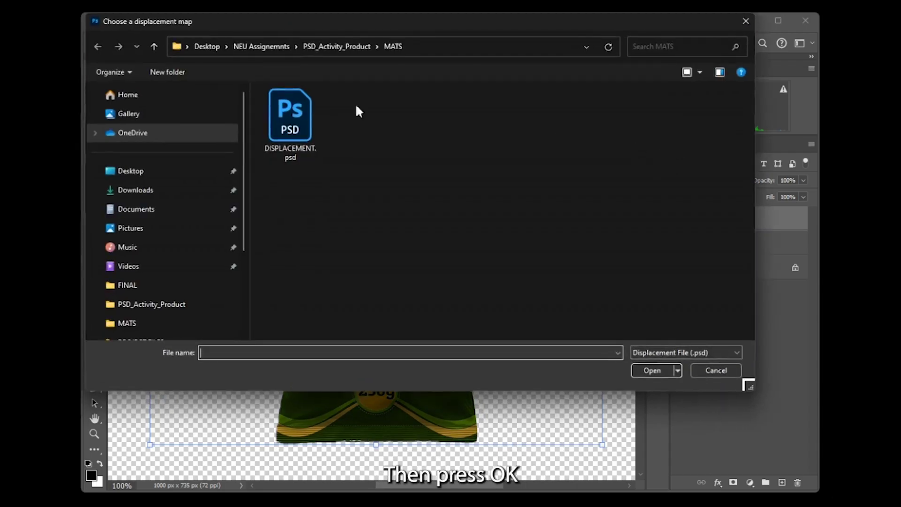
{"action": "left_click", "coordinate": [280, 130]}
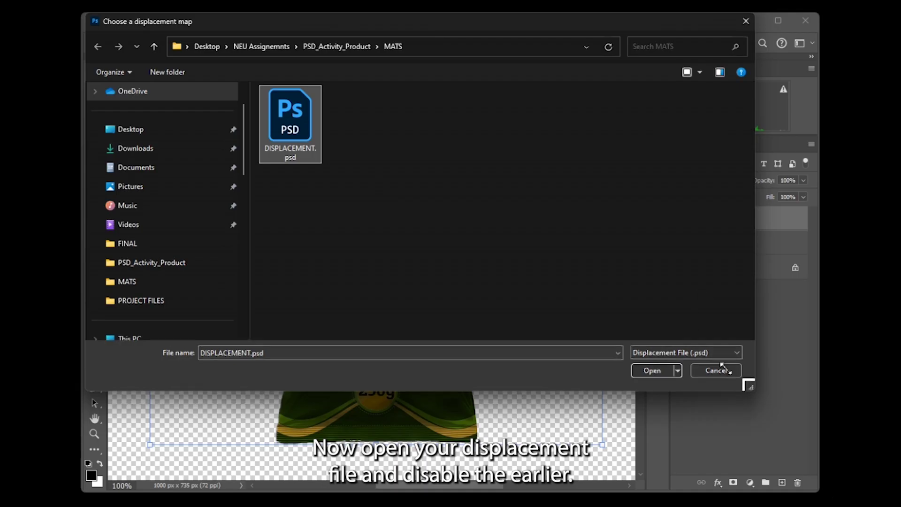
{"action": "left_click_drag", "start_coordinate": [742, 381], "coordinate": [542, 229]}
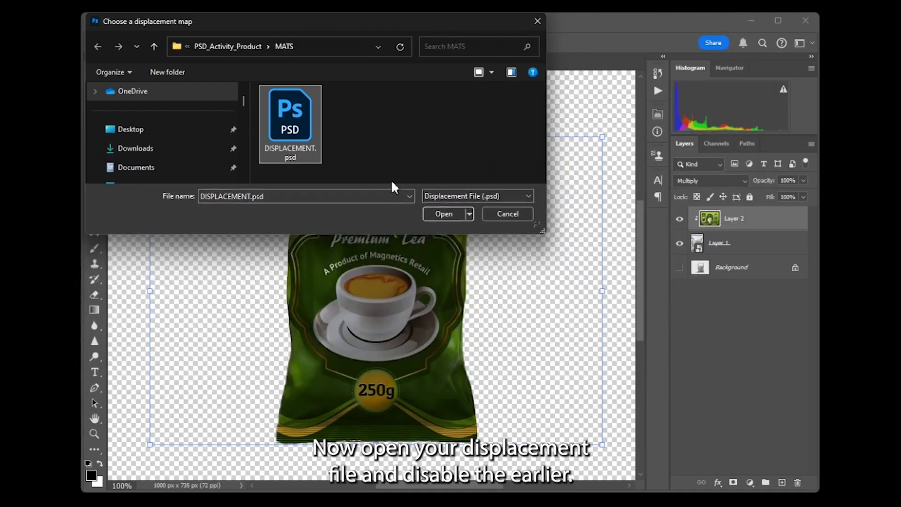
{"action": "left_click", "coordinate": [439, 214]}
{"action": "right_click", "coordinate": [707, 220]}
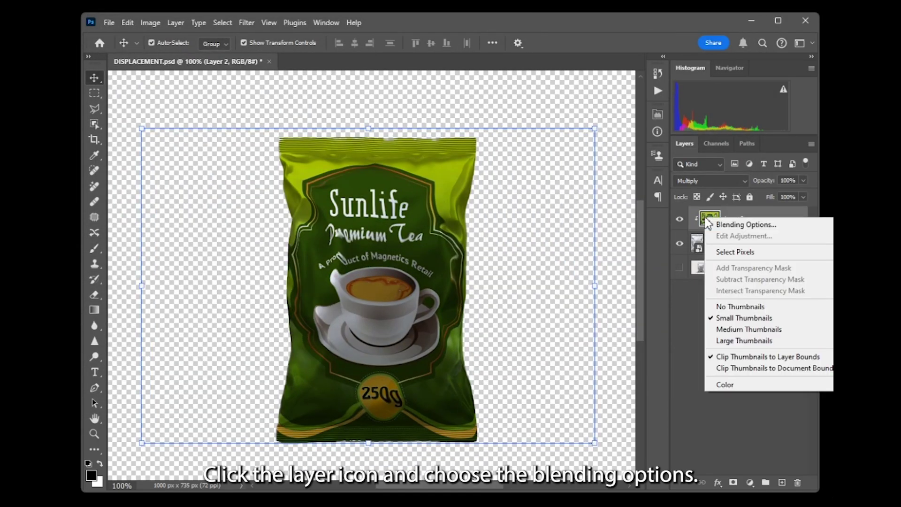
Step: Split the Underlying Layer Blend If sliders (0/29, 237/255) so the bag's highlights show through
{"action": "left_click", "coordinate": [719, 225]}
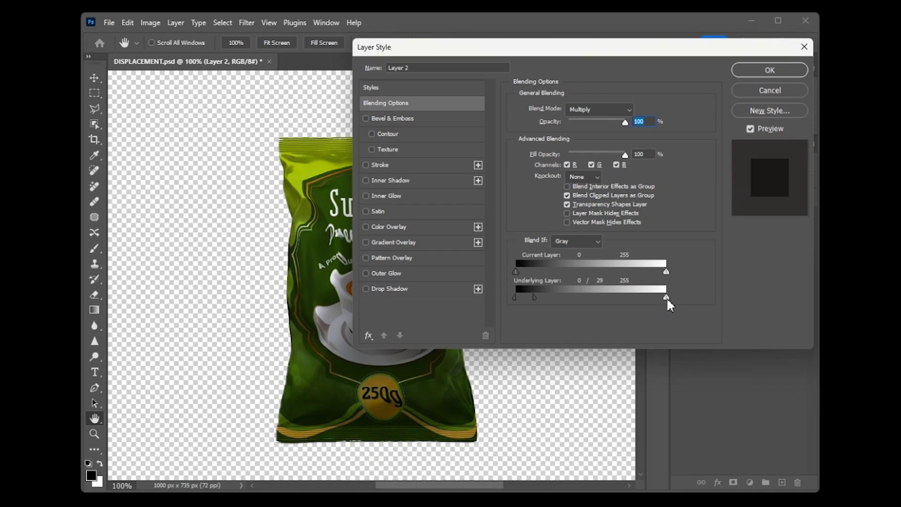
{"action": "key", "text": "alt"}
{"action": "left_click_drag", "start_coordinate": [665, 299], "coordinate": [655, 302]}
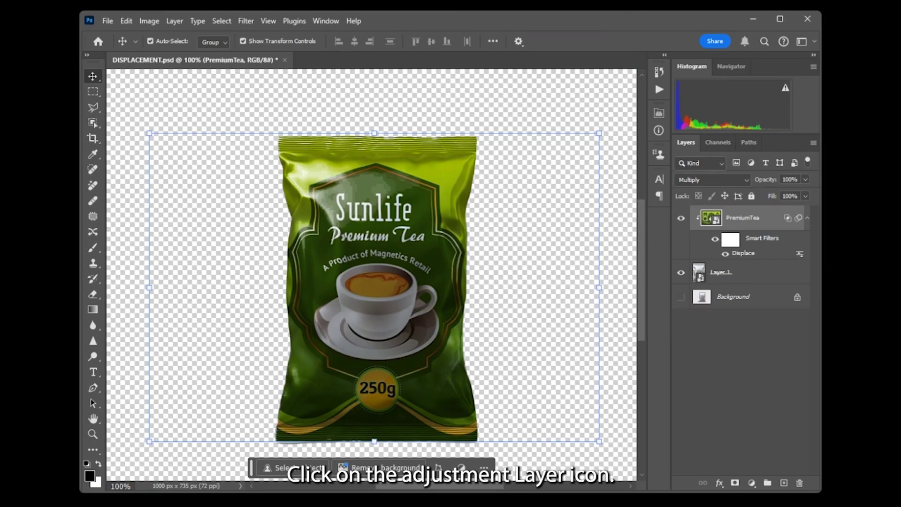
Step: Add a new Layer 2 above the PremiumTea label and fill it entirely with white
{"action": "left_click", "coordinate": [783, 483]}
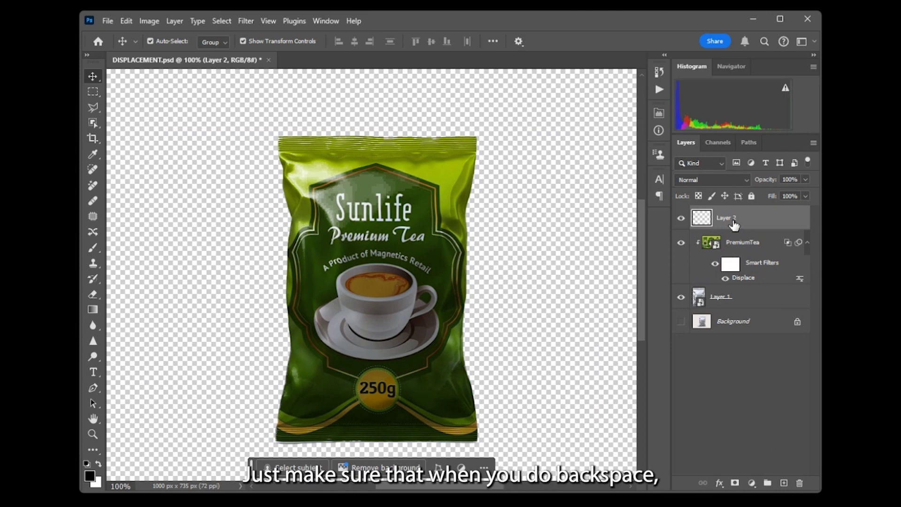
{"action": "key", "text": "ctrl"}
{"action": "key", "text": "ctrl+BackSpace"}
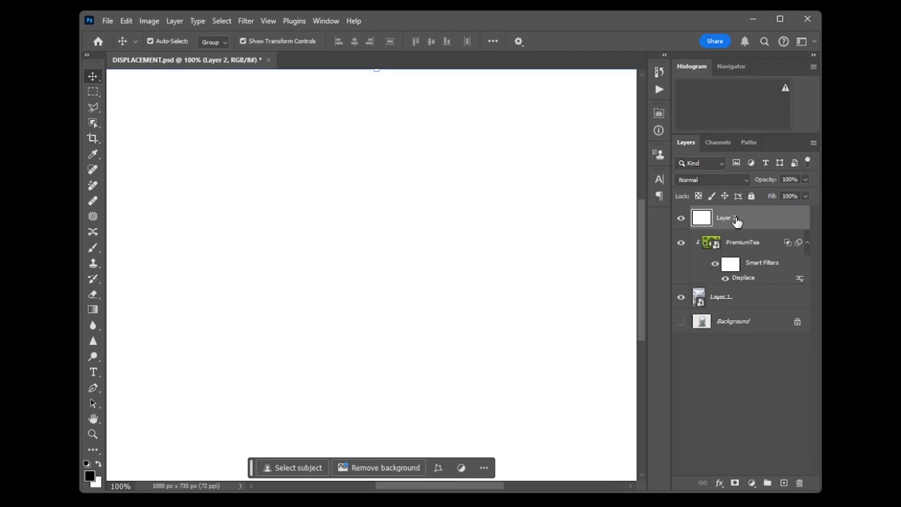
{"action": "right_click", "coordinate": [735, 218]}
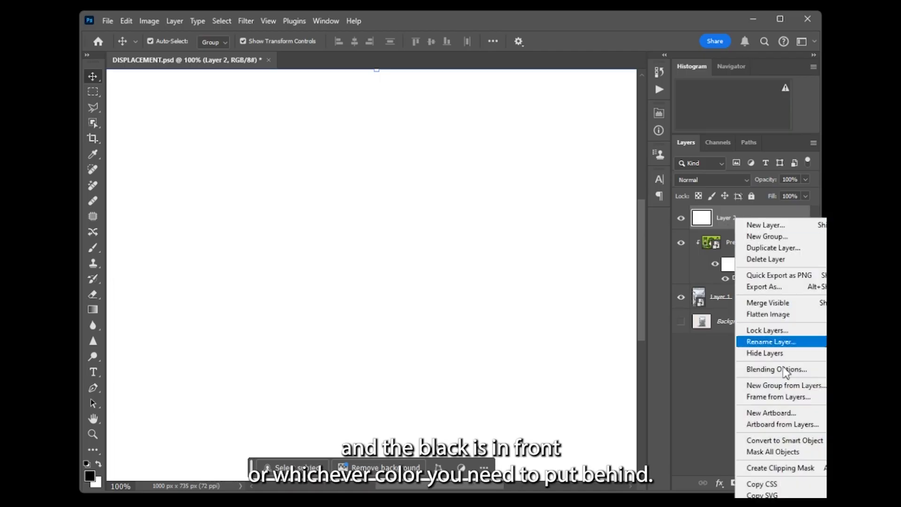
Step: Clip white Layer 2 to the bag with 60% fill in Soft Light blend mode
{"action": "left_click", "coordinate": [792, 468]}
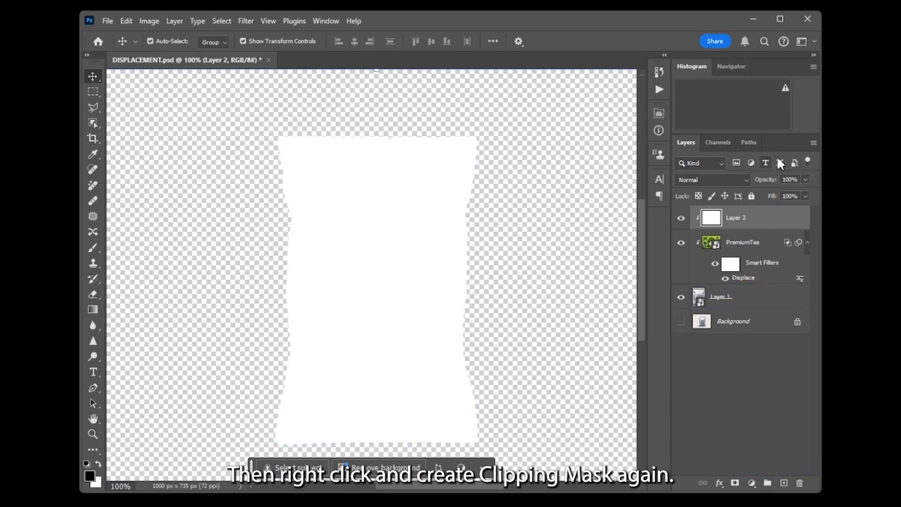
{"action": "left_click", "coordinate": [743, 179]}
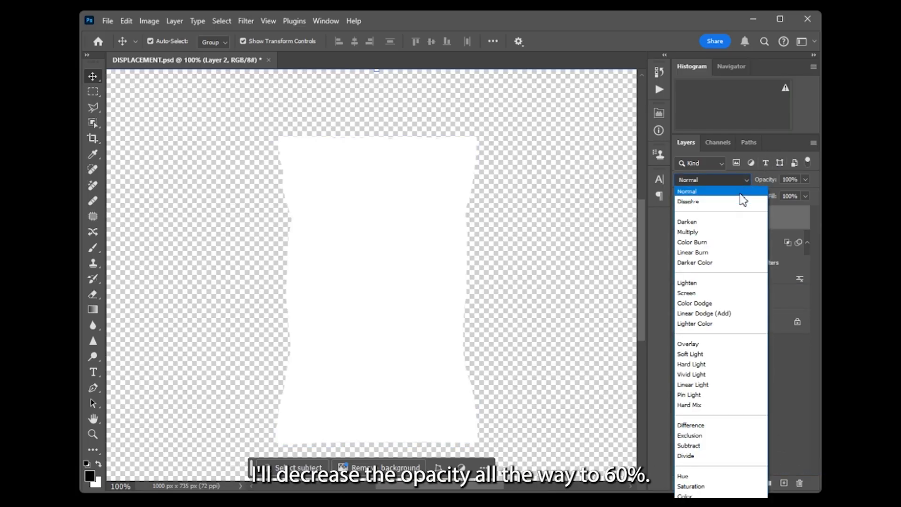
{"action": "left_click", "coordinate": [795, 195]}
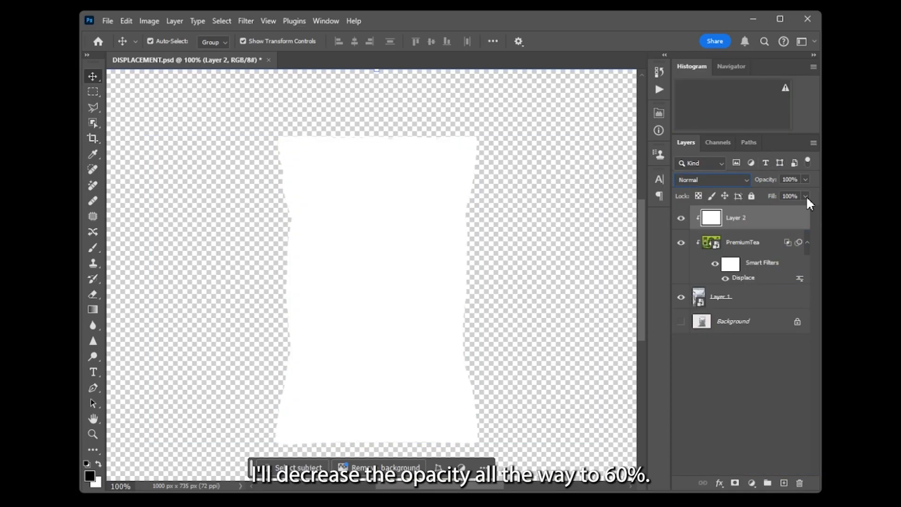
{"action": "left_click", "coordinate": [805, 196]}
{"action": "left_click_drag", "start_coordinate": [803, 208], "coordinate": [783, 208]}
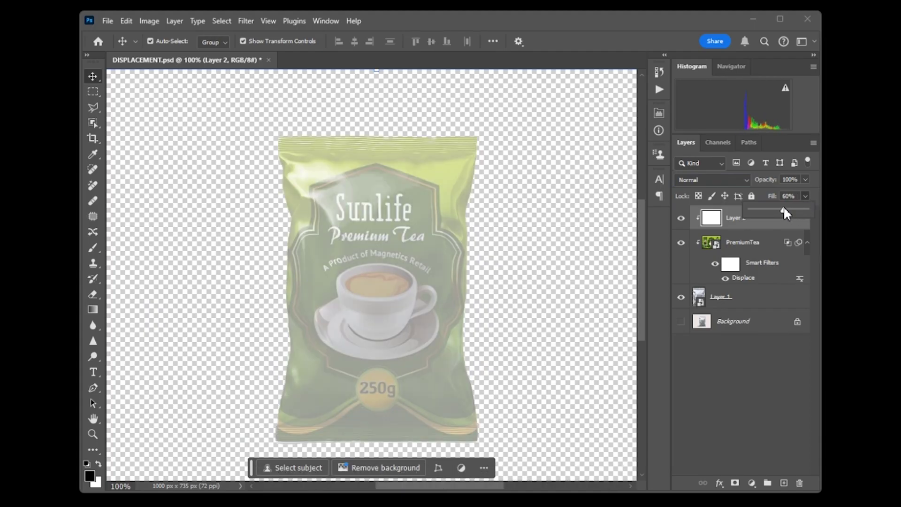
{"action": "left_click", "coordinate": [724, 181]}
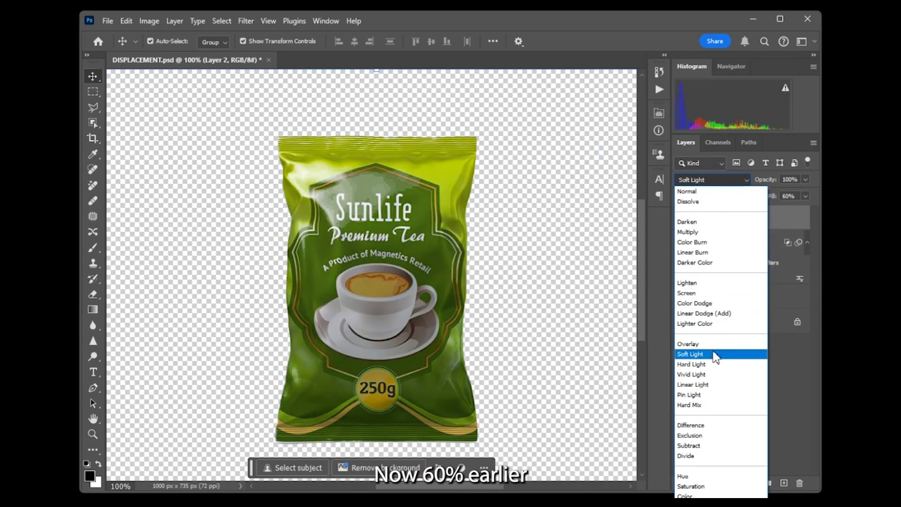
{"action": "left_click", "coordinate": [712, 354]}
{"action": "left_click", "coordinate": [728, 348]}
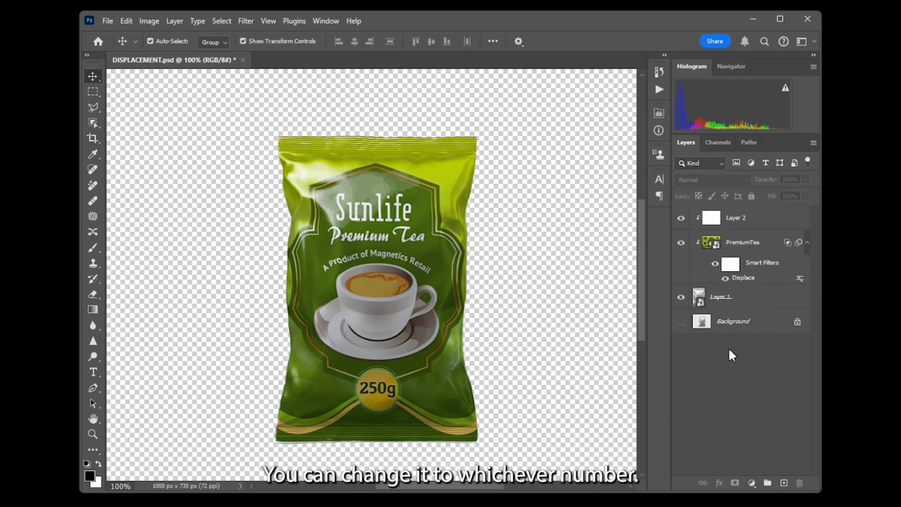
Step: Turn on the light Background layer behind the tea pouch, comparing with it hidden
{"action": "left_click", "coordinate": [680, 322]}
{"action": "left_click", "coordinate": [680, 322]}
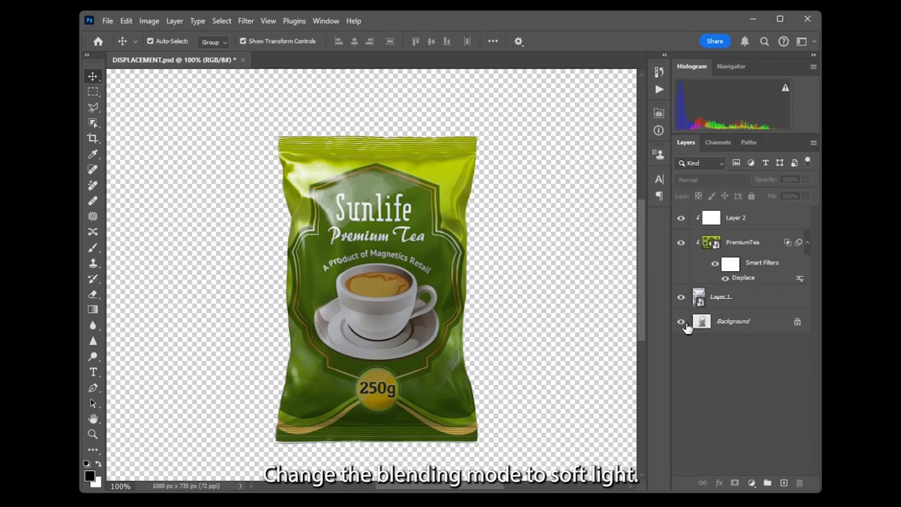
{"action": "left_click", "coordinate": [680, 322]}
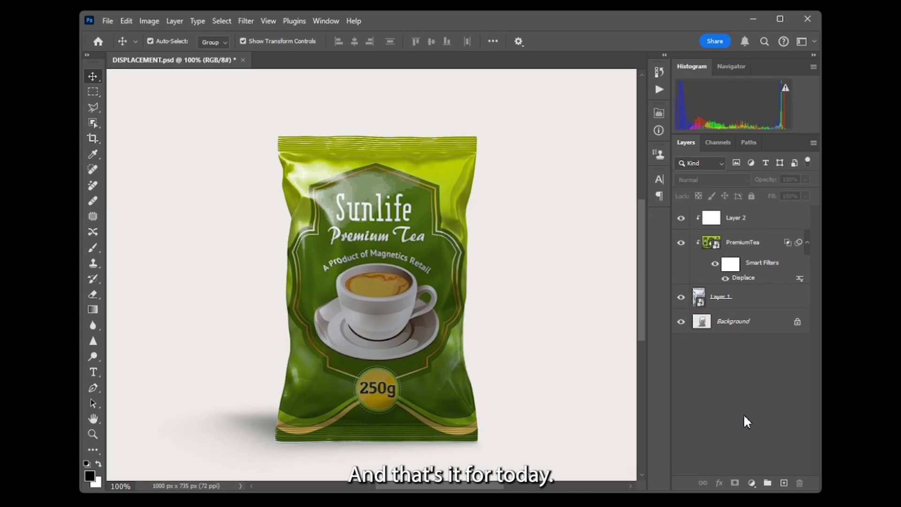